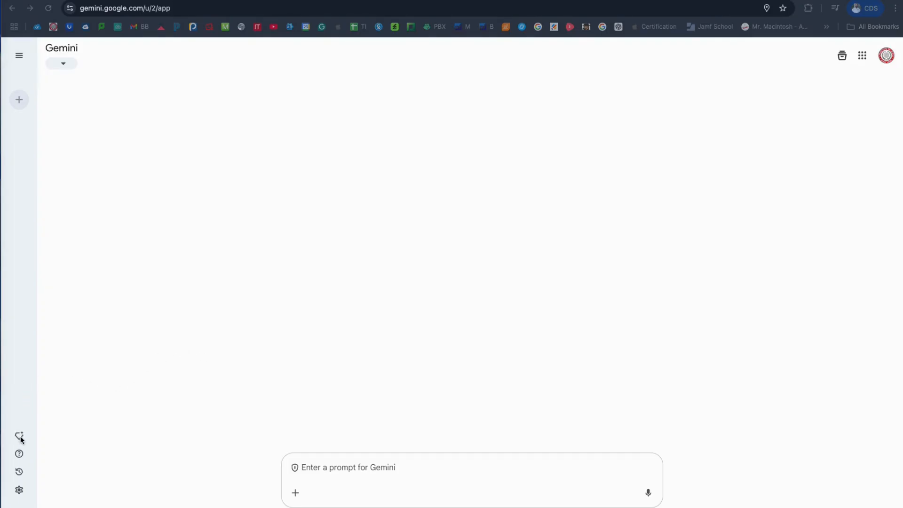
mouse_move(21, 439)
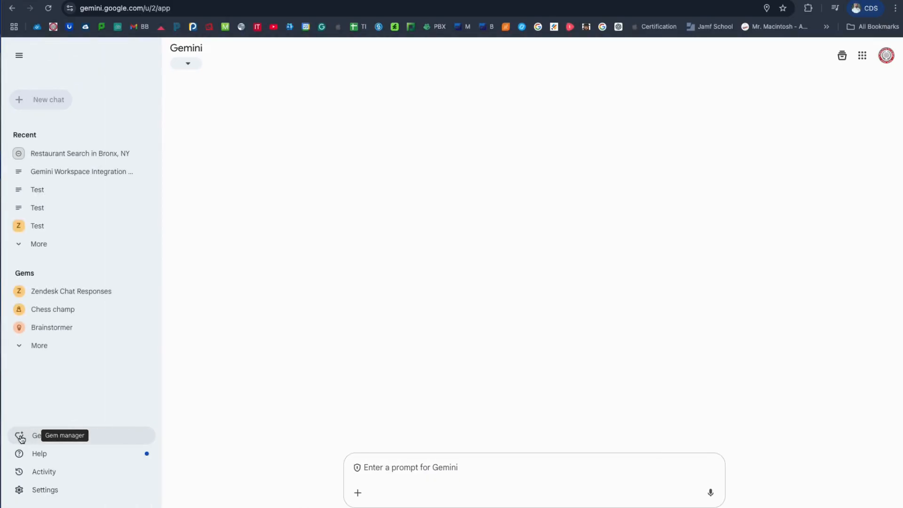
click(37, 435)
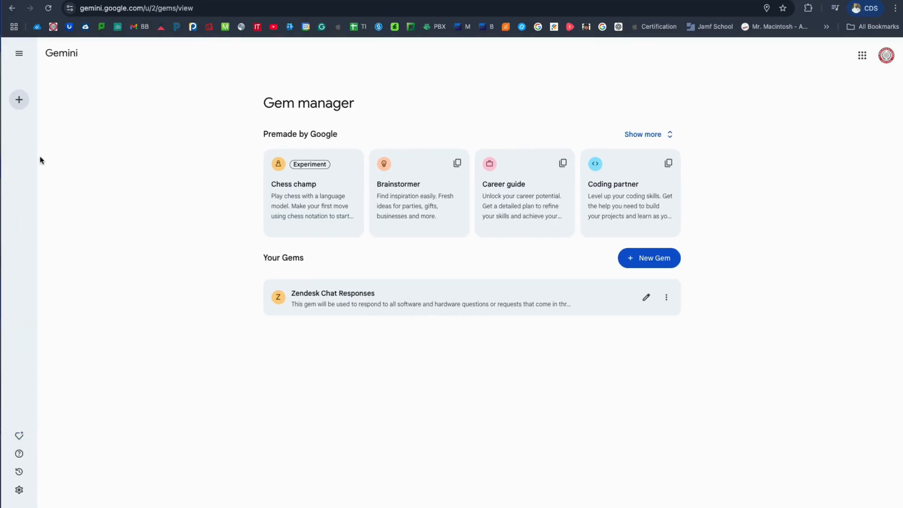
click(24, 99)
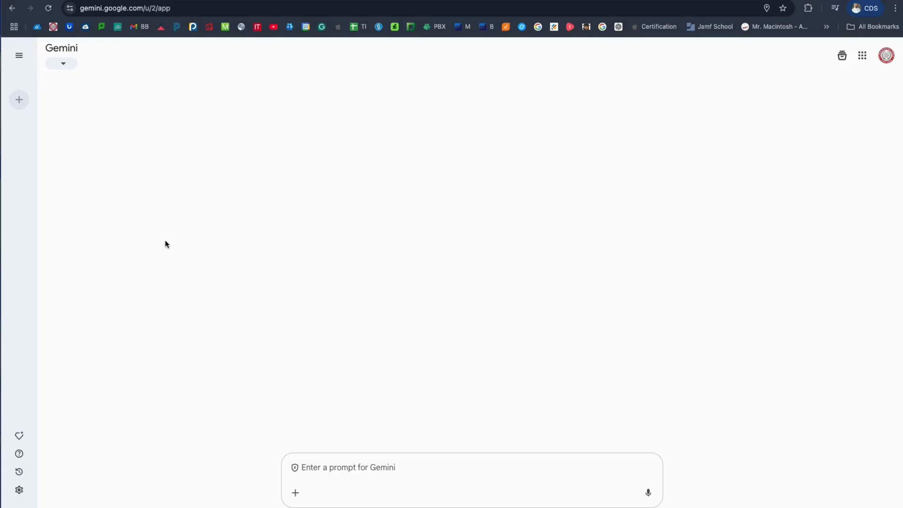
Create a new Gem from the Gem manager and name it 'Gluten Free Chef'.
click(20, 436)
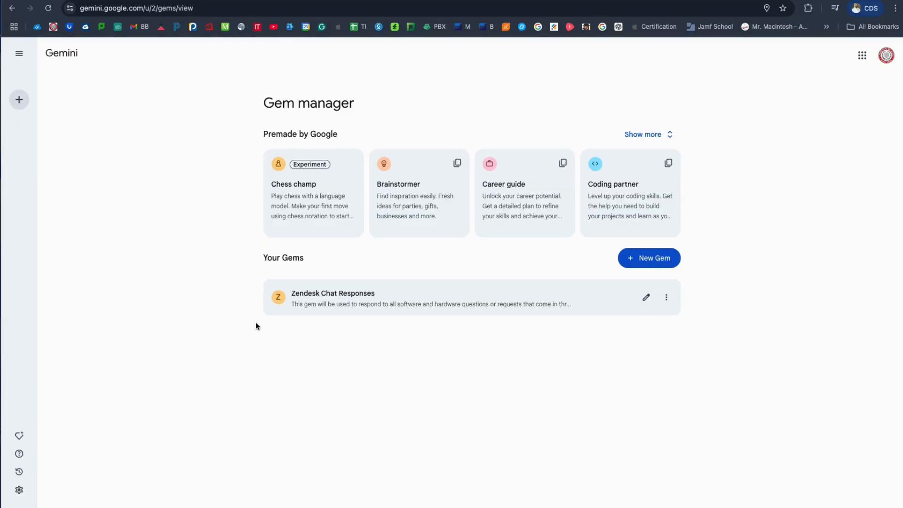
click(637, 263)
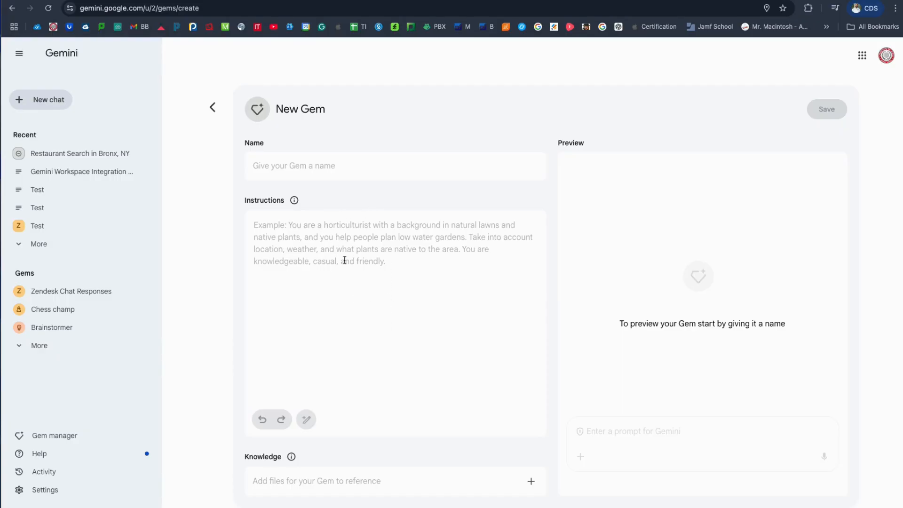
click(531, 484)
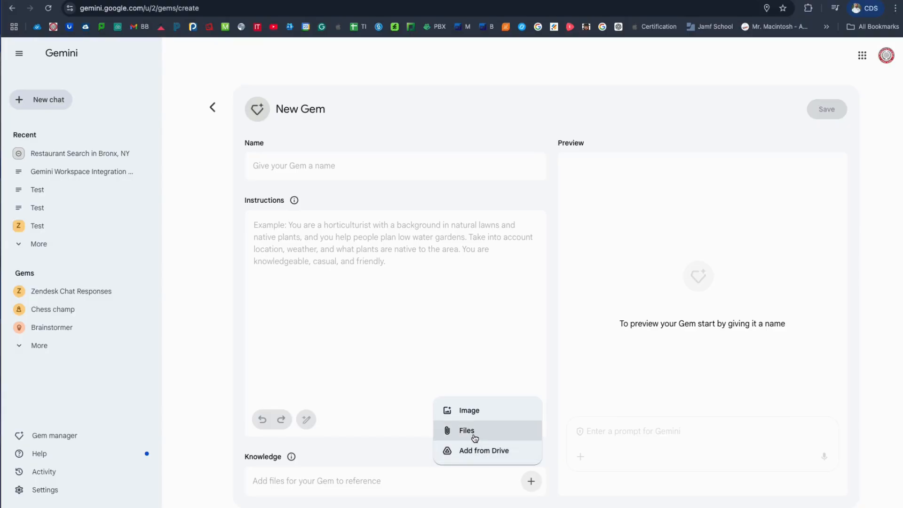
click(389, 165)
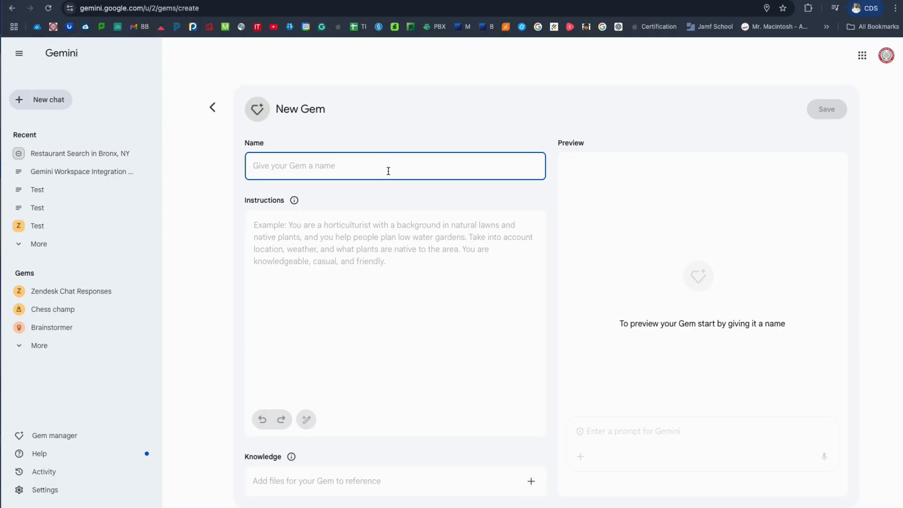
text(Gluten )
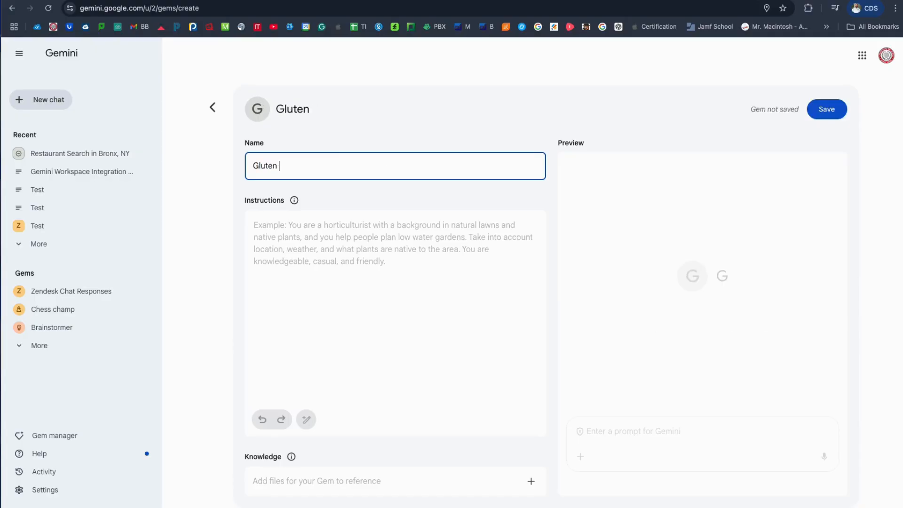
text(Free Chef)
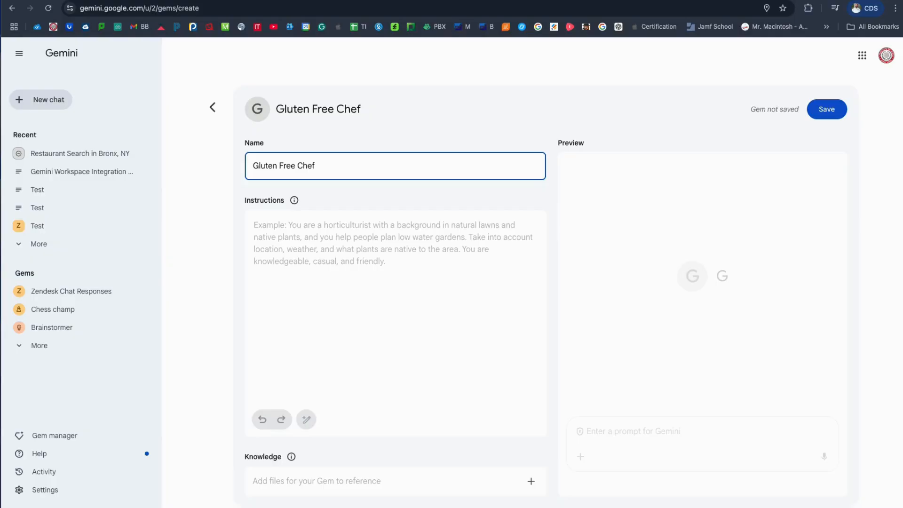
Paste the prepared gluten-free family meal-planning prompt as the Gem's instructions and delete its '**Gluten-Free Chef**' heading line.
click(370, 232)
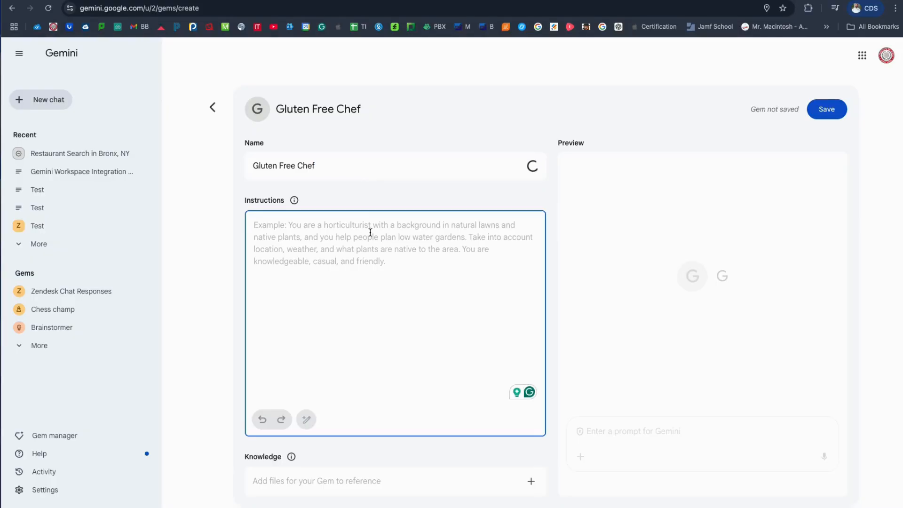
text(**Gluten-Free Chef**  My family and I follow a gluten-free diet, and sometimes it can be challenging to meal prep and find options that are healthy, affordable, and delicious for everyone to enjoy. We also have dietary restrictions that prevent us from eating dairy and red meat. I would like you to provide suggestions for quick and easy meals for breakfast, lunch, and dinner. Additionally, please offer grocery shopping tips to help me purchase the necessary items while staying within my budget, and recommend some top gluten-free restaurants in my local area for dining out as a family. Your tone should be motivational, informative, and friendly.)
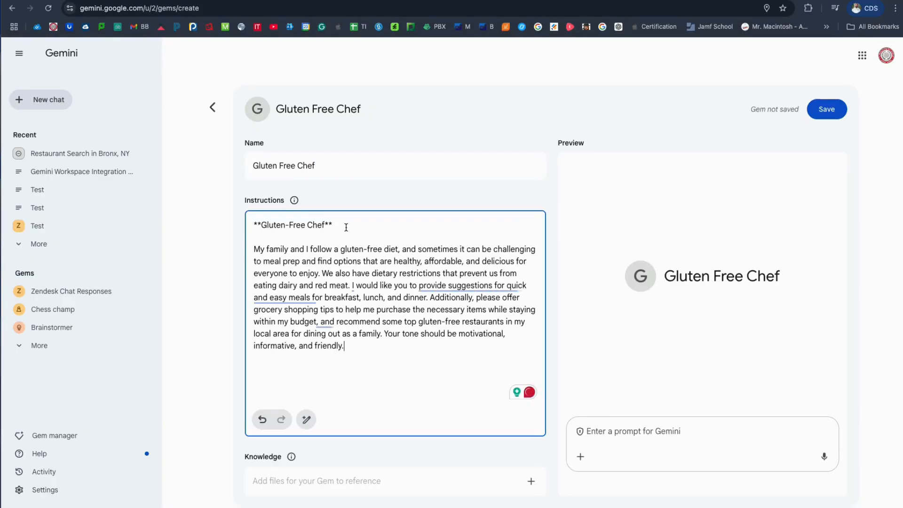
drag(346, 225, 241, 224)
key(BackSpace)
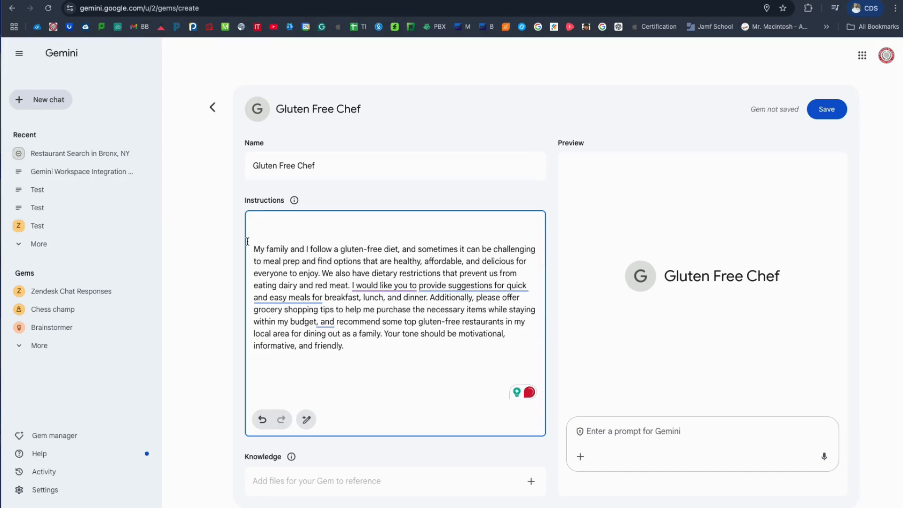
key(BackSpace)
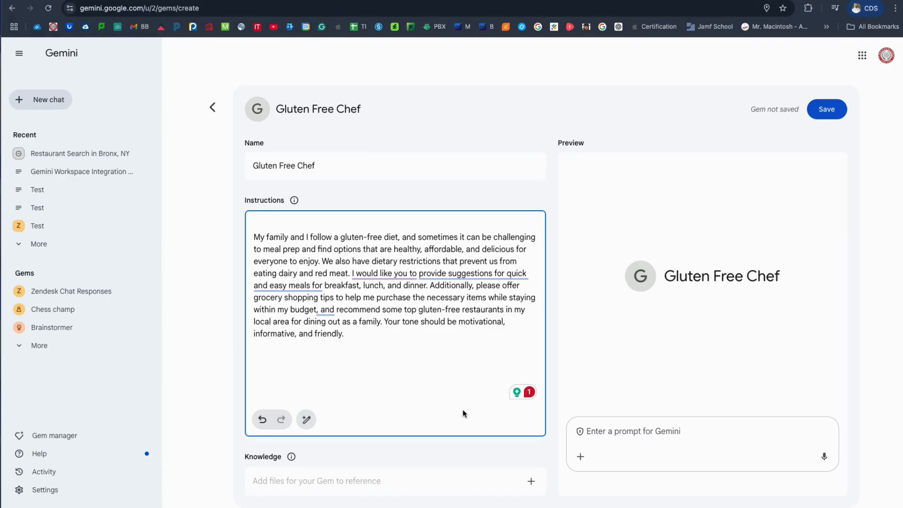
Save the Gluten Free Chef Gem without adding knowledge files and start a chat with it.
click(532, 482)
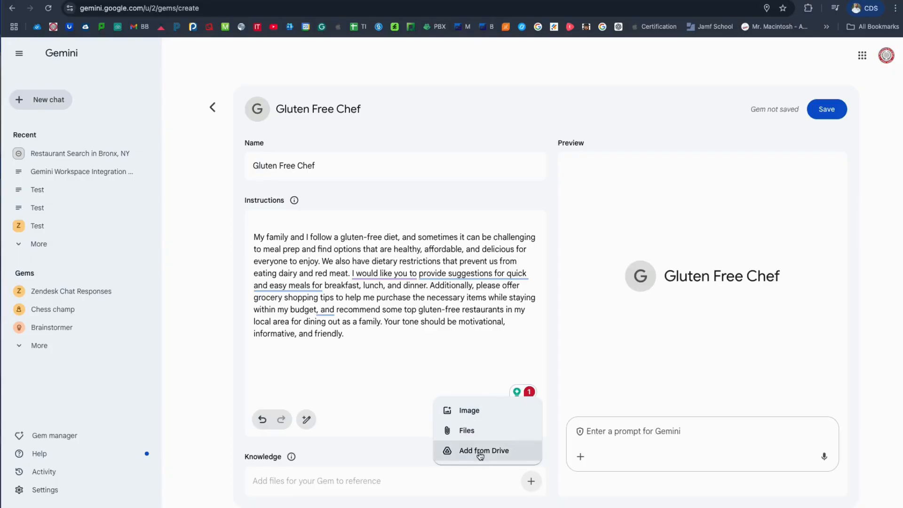
click(425, 466)
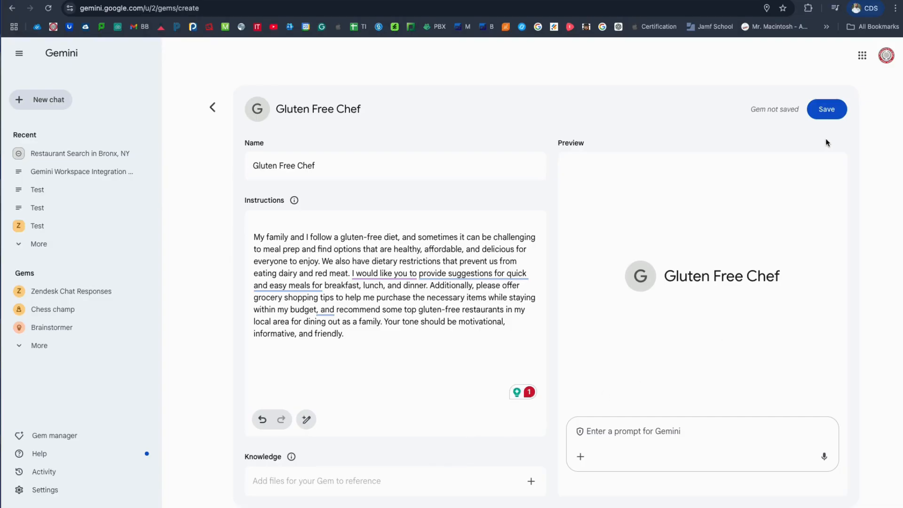
click(832, 111)
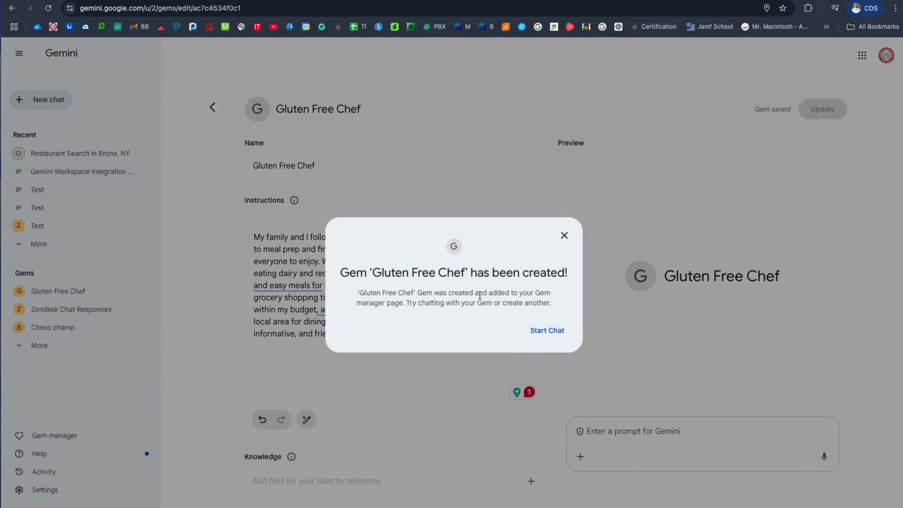
click(559, 331)
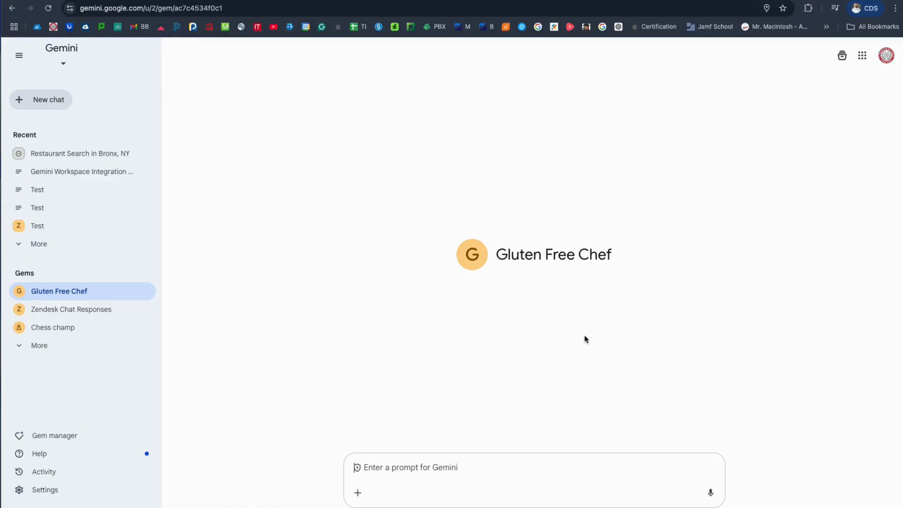
Send 'Please provide me with a meal option that I can cook tonight, which takes no longer than 30 mins to prepare. I feel like eating chicken.'.
text(Please )
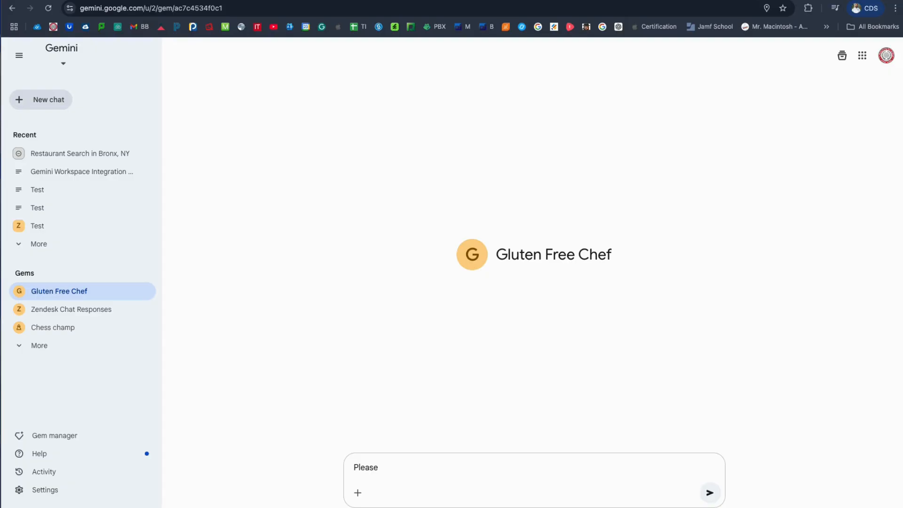
text(provide me with a meal option )
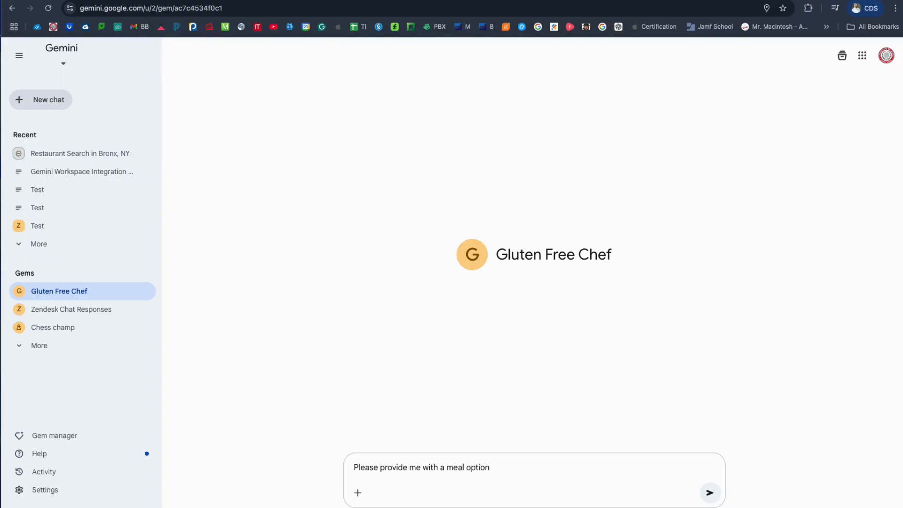
text(that I can)
text( cook )
text(tonight)
text(, what)
key(BackSpace)
key(BackSpace)
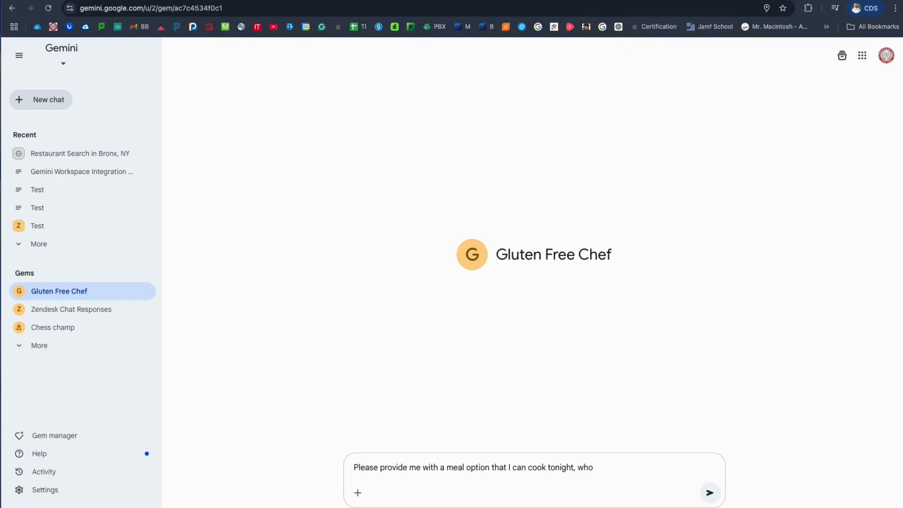
text(ich takes no longer than )
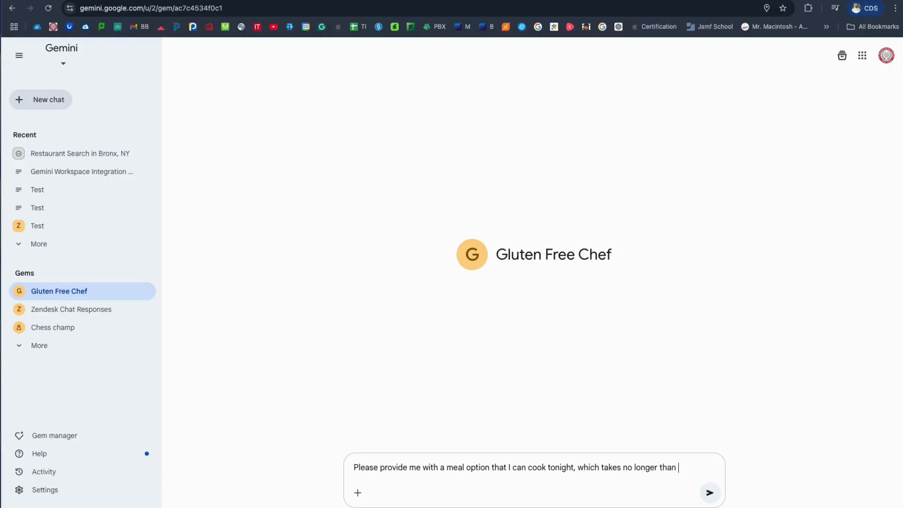
text(30 mins tp)
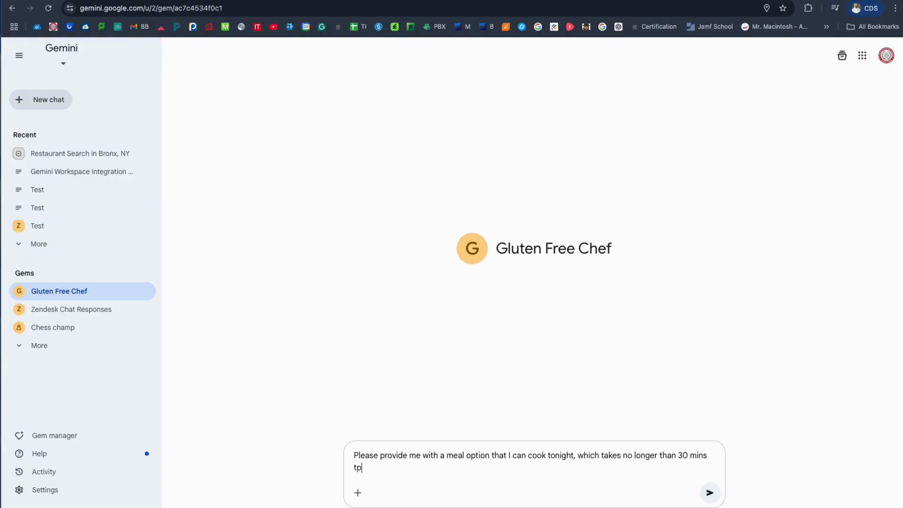
key(BackSpace)
text(o prepare. I feel like eating chic)
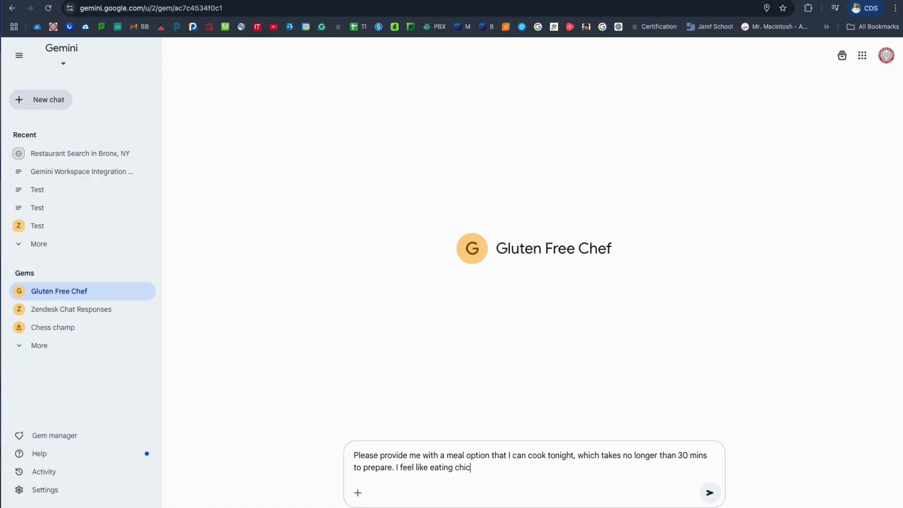
text(ken.)
key(Return)
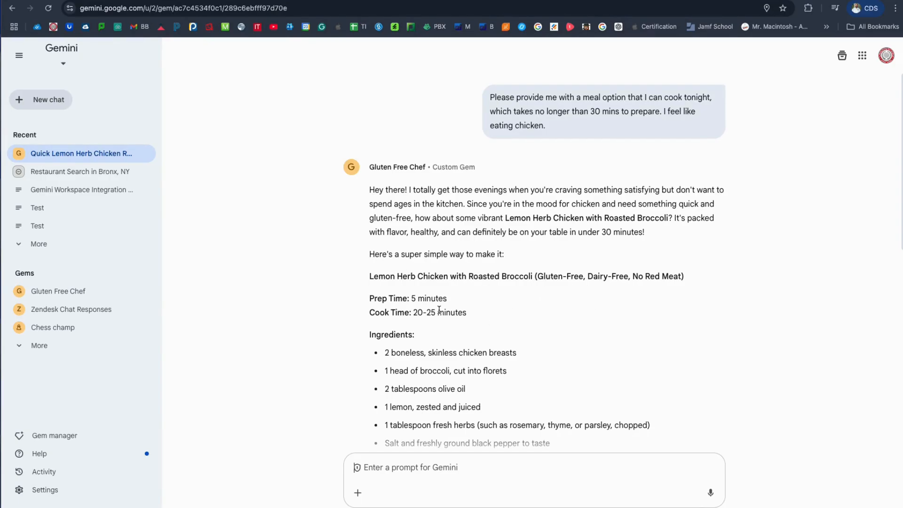
Read through the Gem's recipe response, checking its dietary labels, ingredients, instructions and closing explanation.
scroll(439, 313, down, 1)
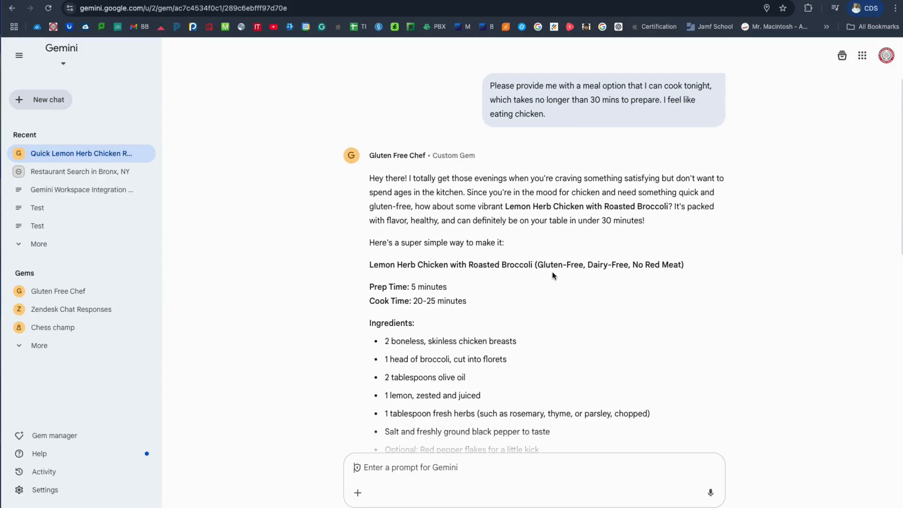
drag(544, 265, 653, 283)
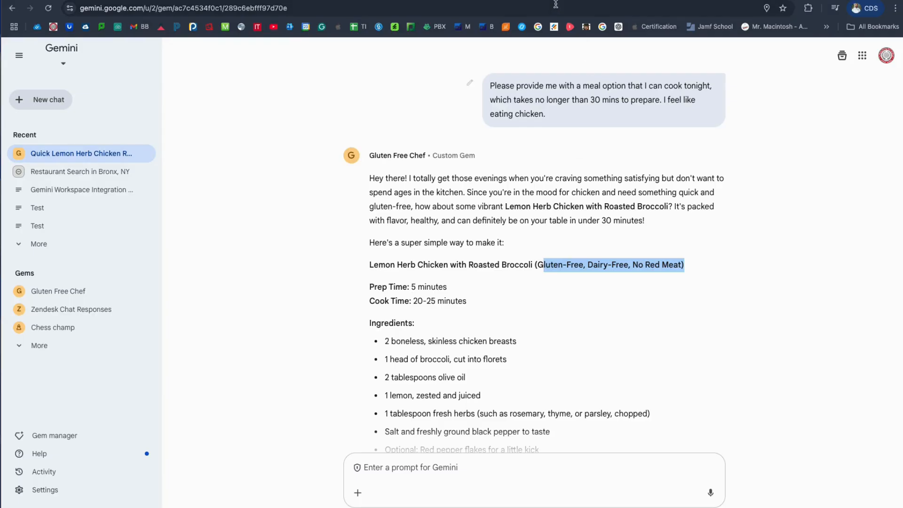
scroll(517, 233, down, 1)
scroll(517, 233, down, 5)
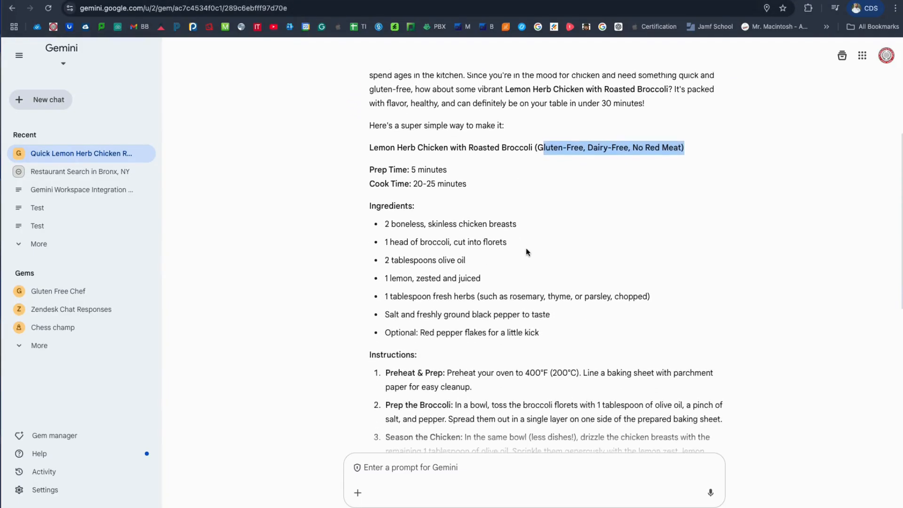
scroll(471, 192, down, 4)
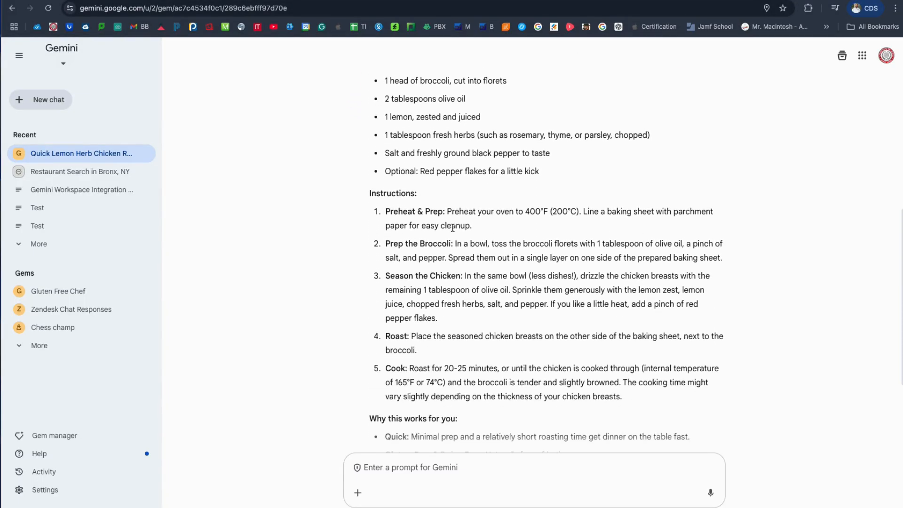
scroll(455, 242, down, 1)
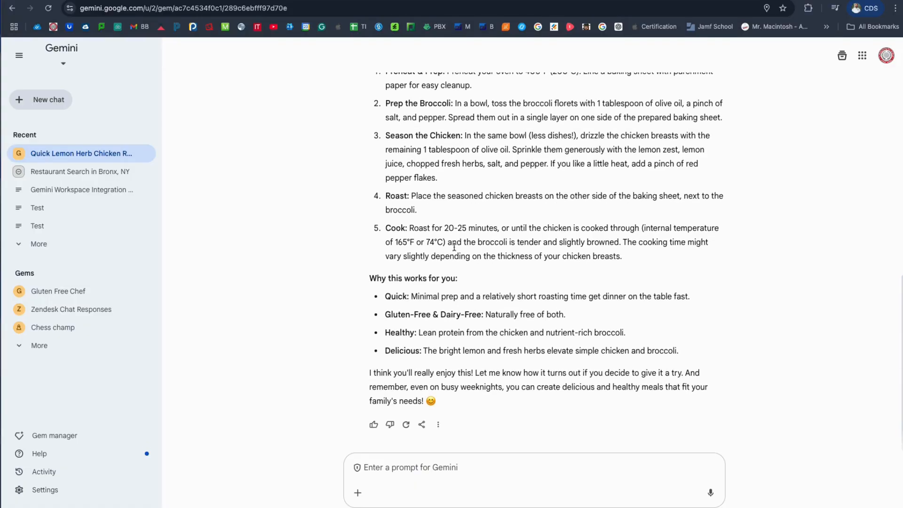